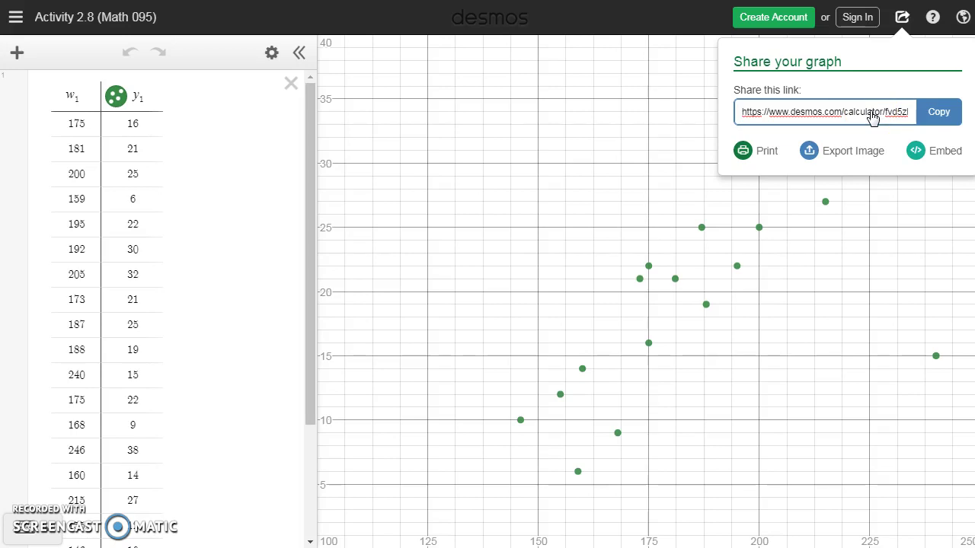
- Delete the data table and reopen the Activity 2.8 graph from the desmos.com link in the document
left_click(660, 194)
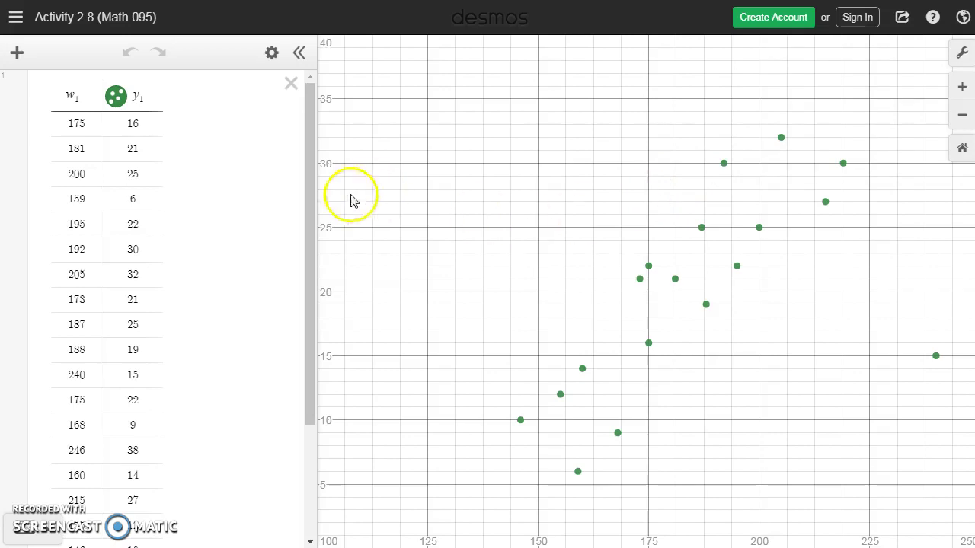
left_click(292, 84)
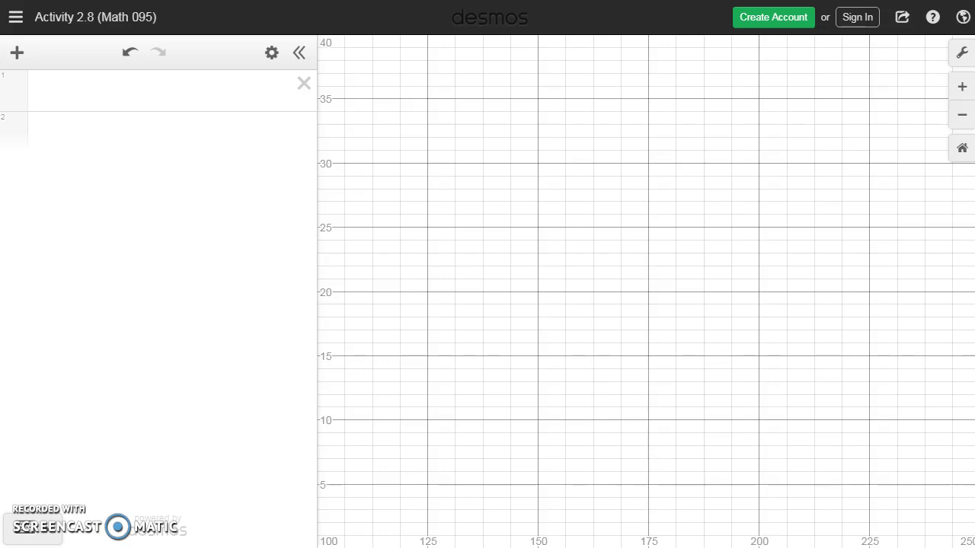
key("alt+Tab")
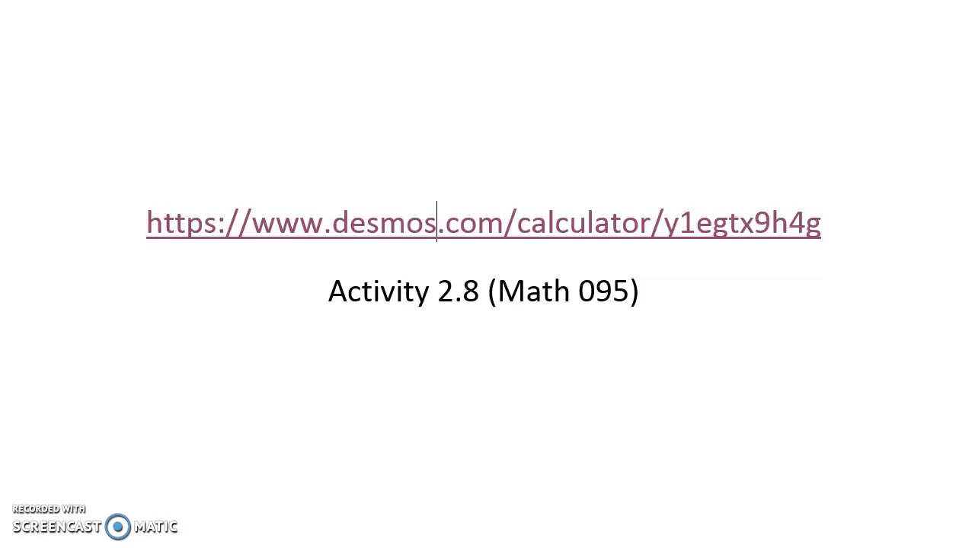
left_click(265, 224, "ctrl")
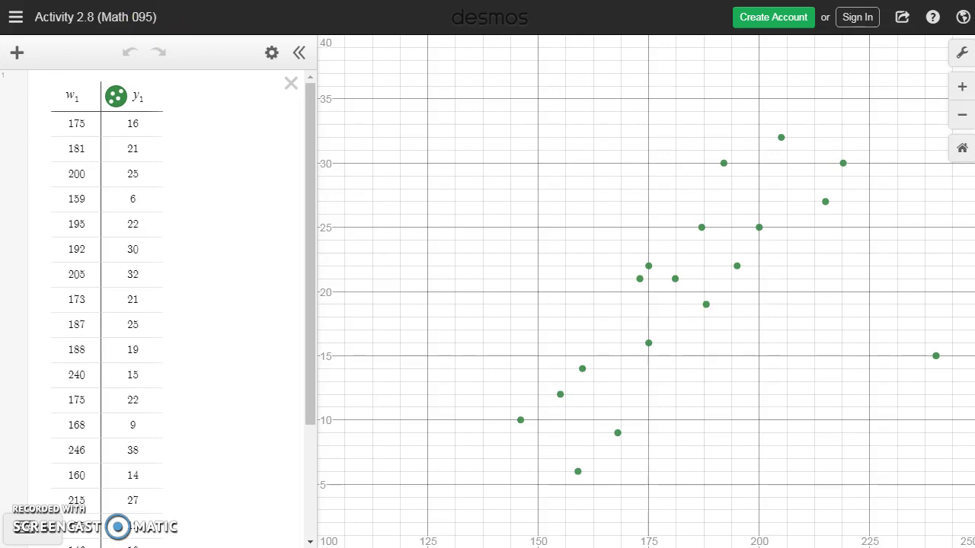
- Switch to the e-book and go to page 247 to read the regression line instructions in parts b and c
key("alt+Tab")
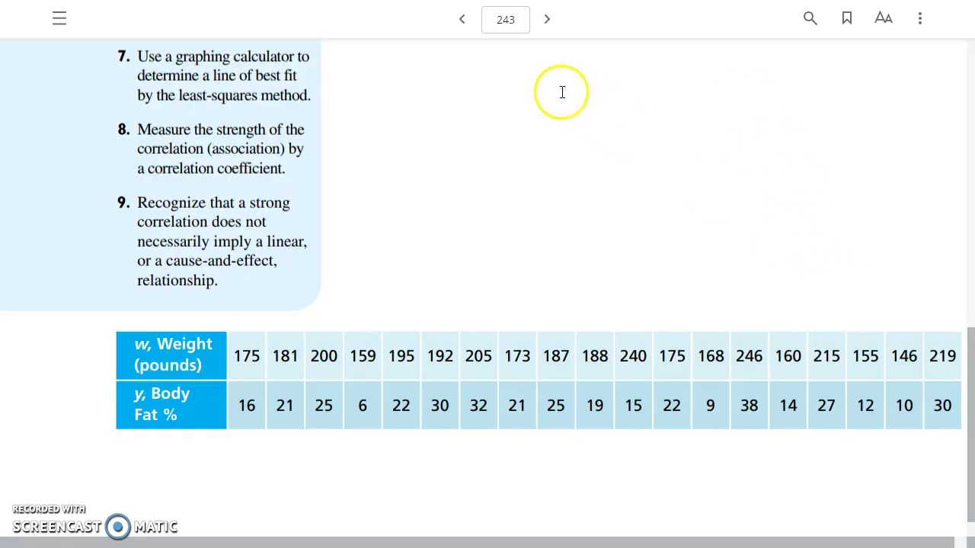
left_click(546, 19)
left_click(546, 19)
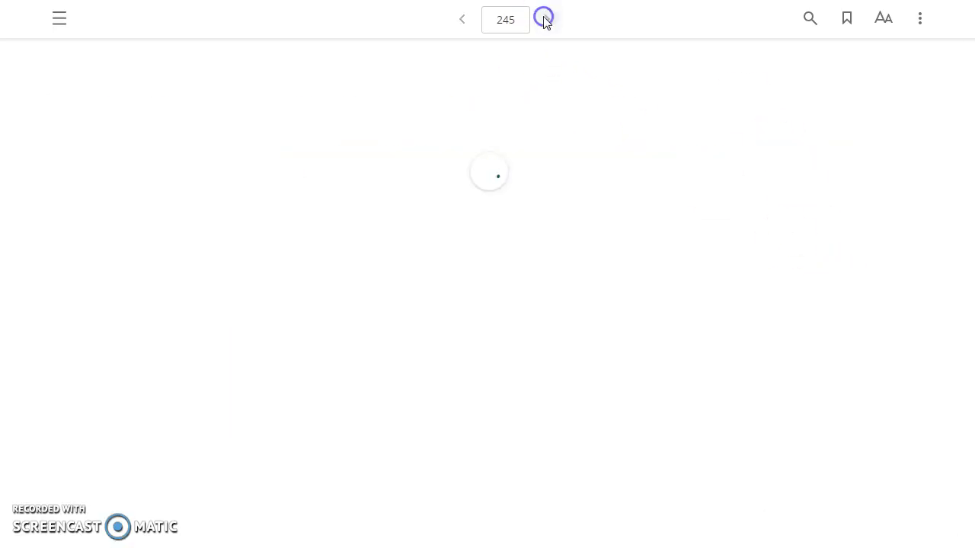
left_click(546, 19)
left_click(546, 20)
left_click_drag(969, 87, 969, 103)
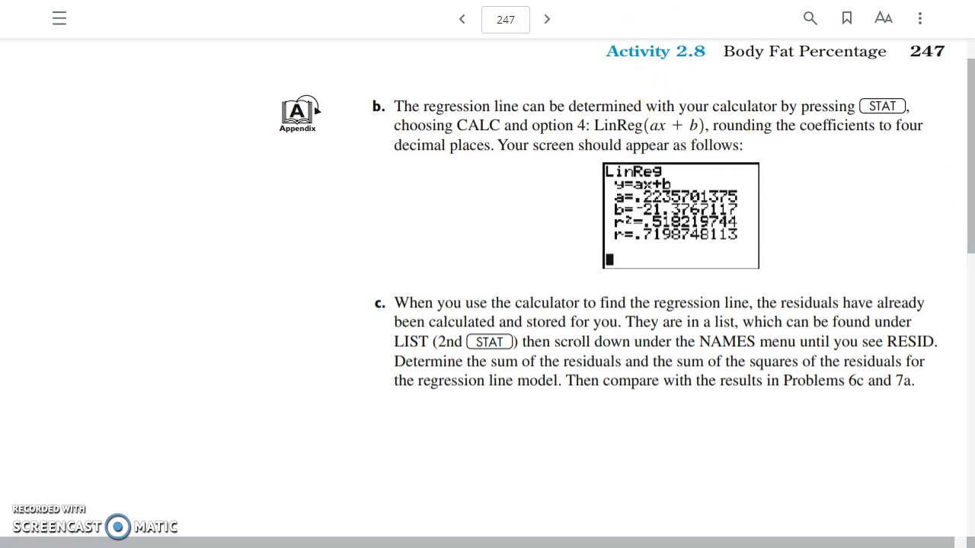
- Switch back to the Desmos graph and enter the regression y₁ ~ mw₁ + b in a new expression below the data table
key("alt+Tab")
left_click_drag(314, 224, 285, 457)
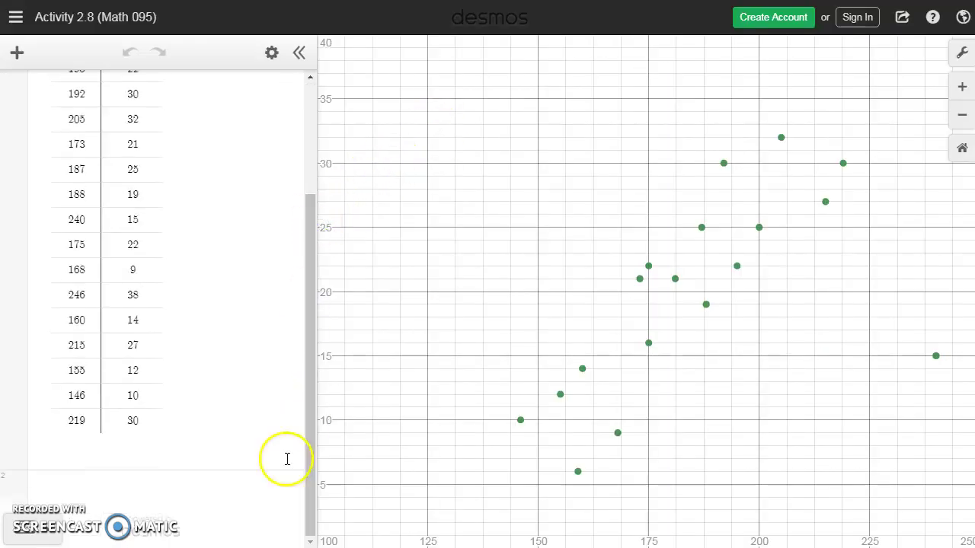
left_click(76, 489)
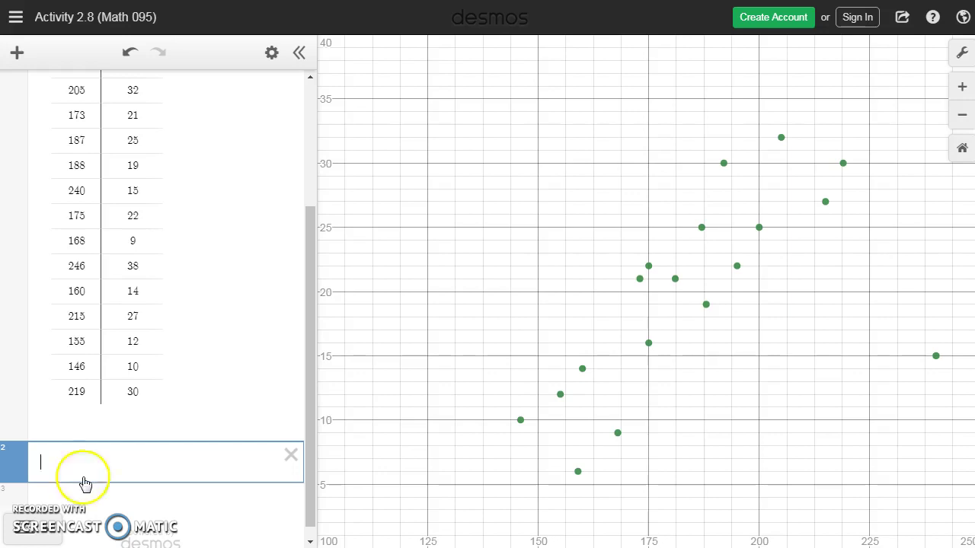
left_click_drag(307, 383, 305, 226)
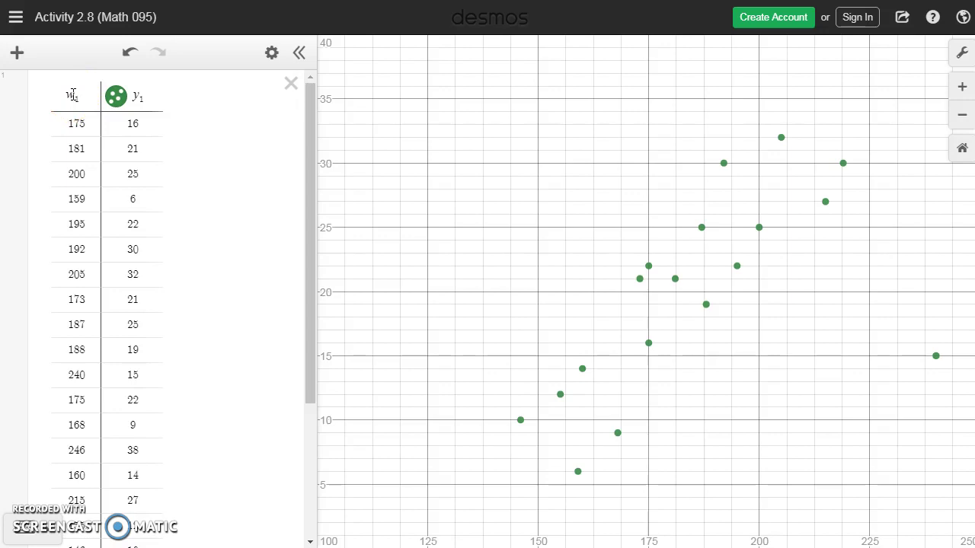
left_click_drag(311, 136, 312, 137)
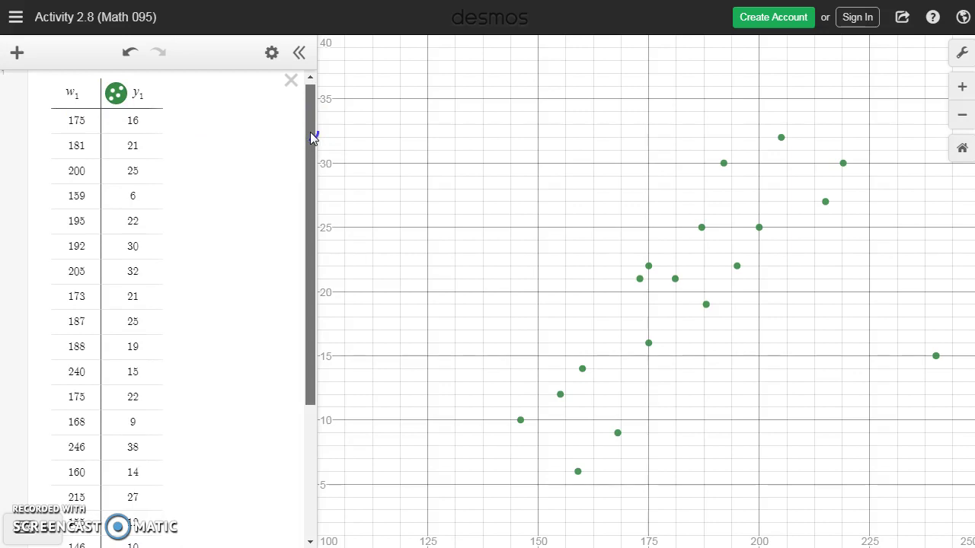
left_click_drag(312, 137, 305, 275)
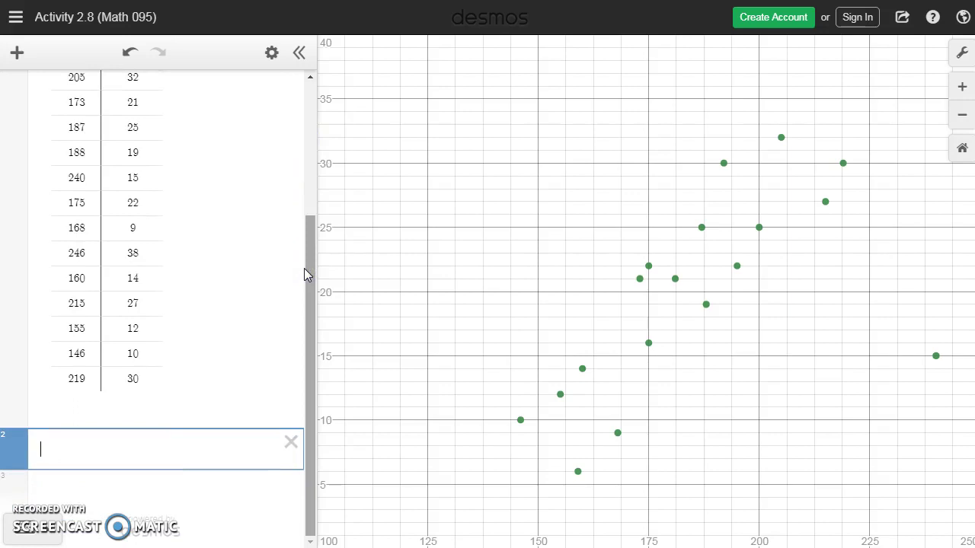
type("y_1")
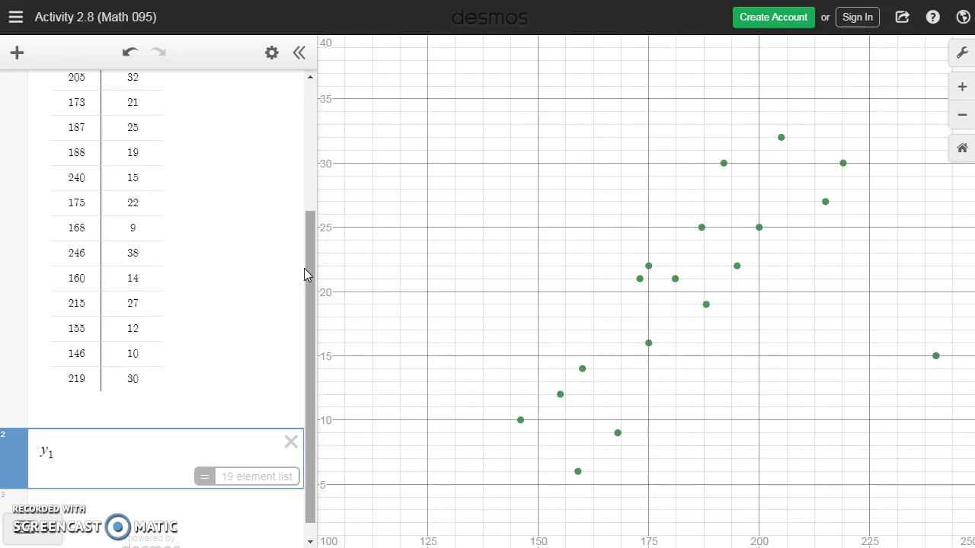
type("~")
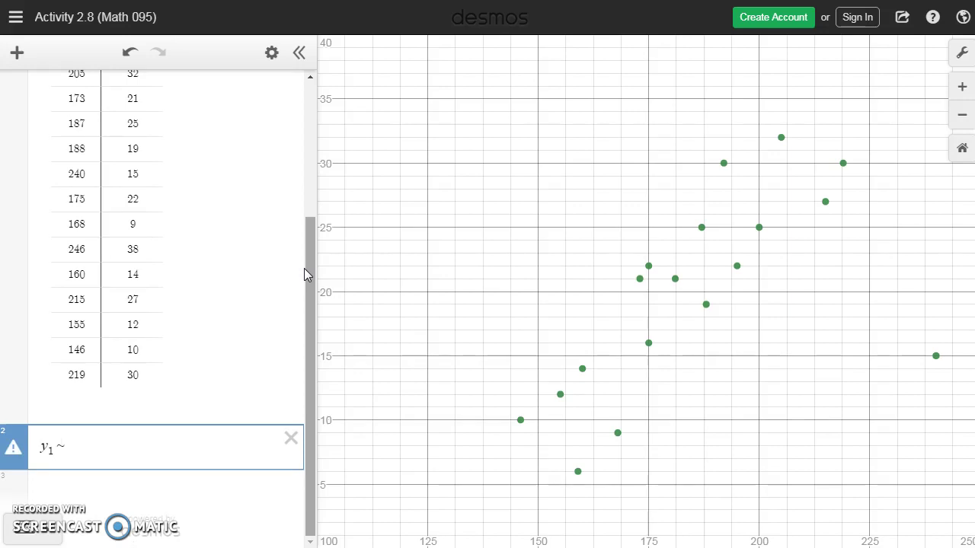
type("m")
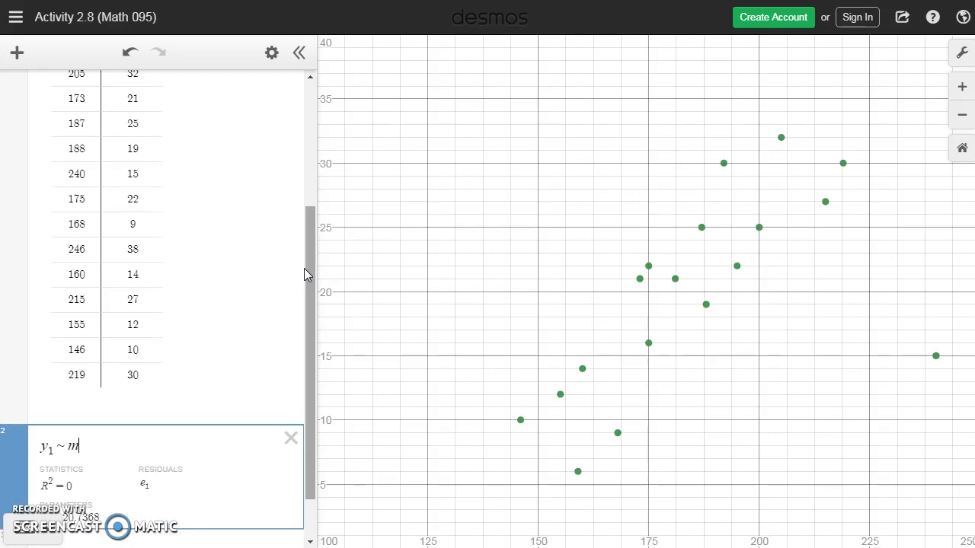
type("w_1 ")
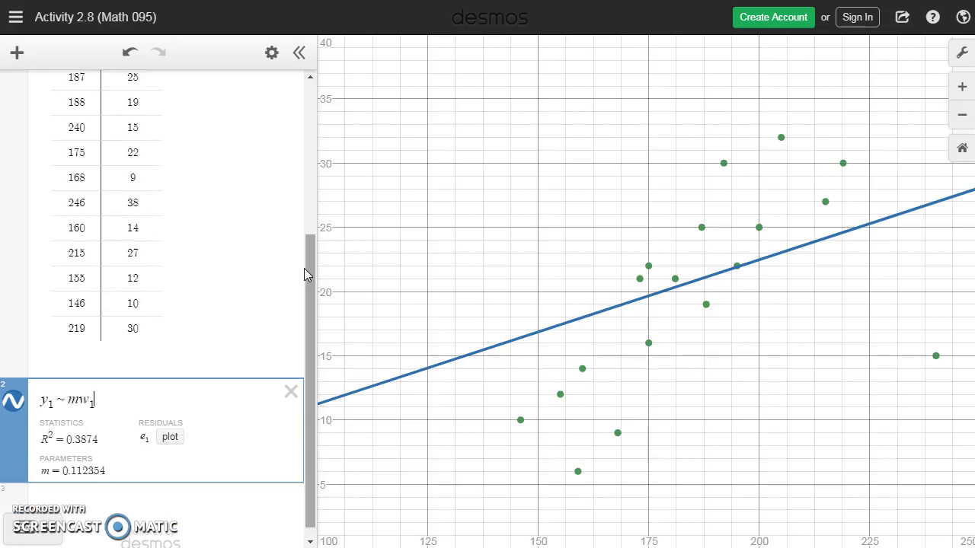
type("+ b")
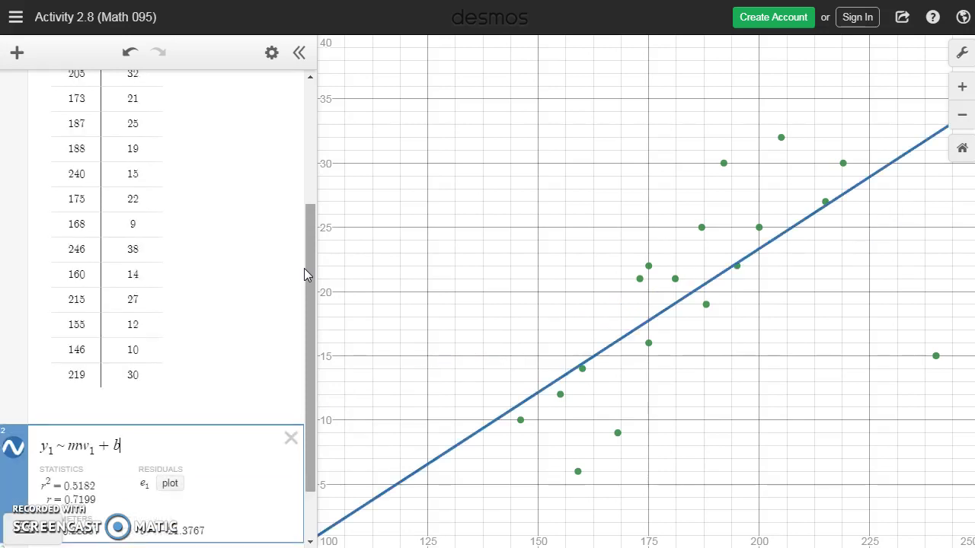
left_click_drag(315, 287, 312, 328)
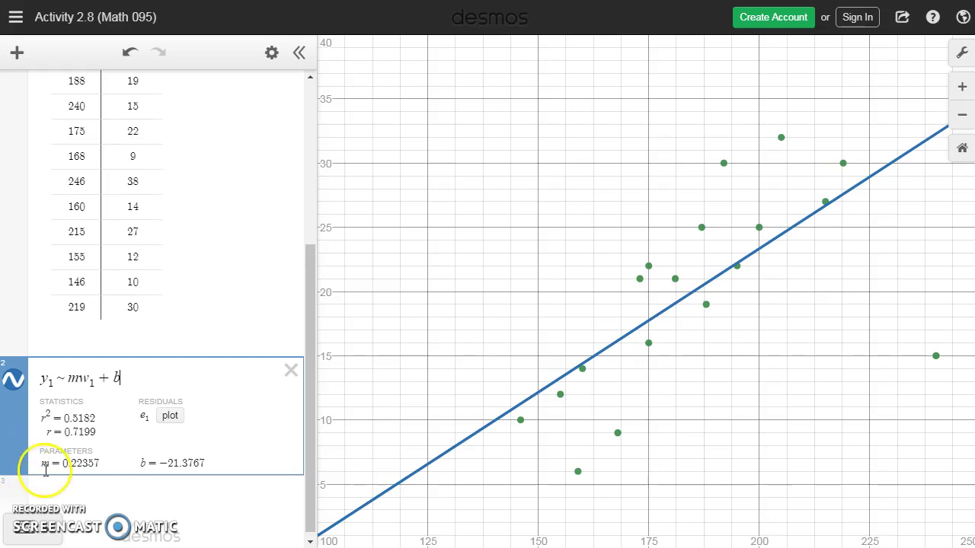
left_click_drag(38, 463, 97, 465)
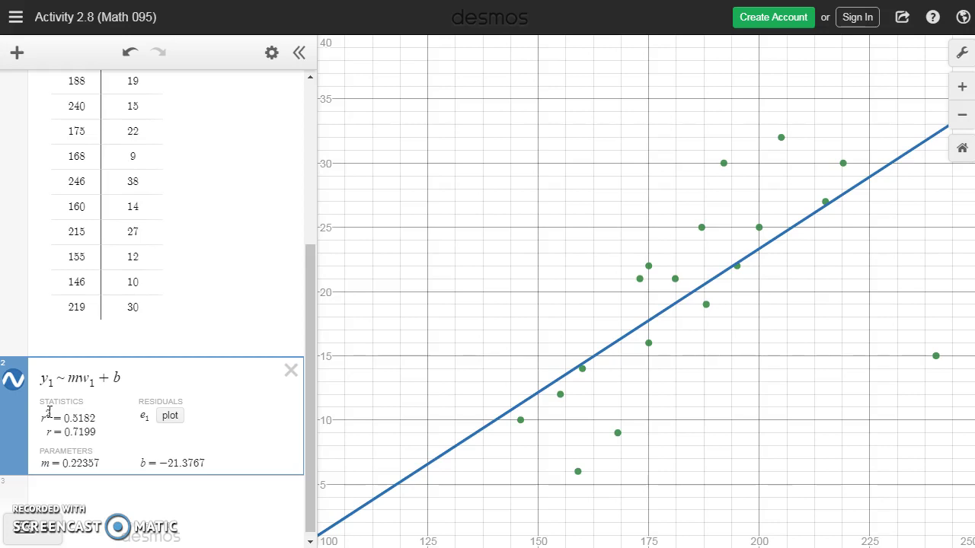
- Plot the residuals e₁ of the regression and colour the residual points red
left_click(172, 421)
left_click_drag(309, 370, 281, 175)
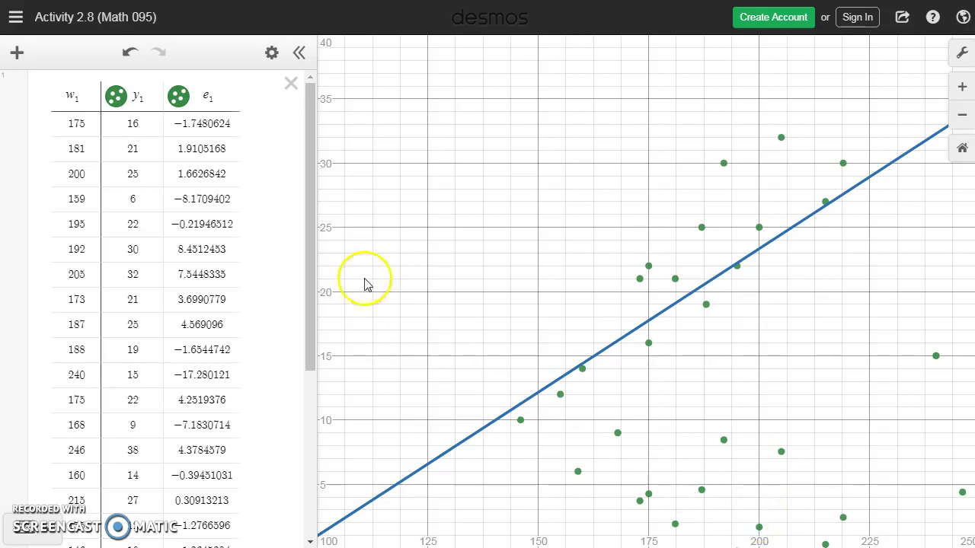
left_click(180, 98)
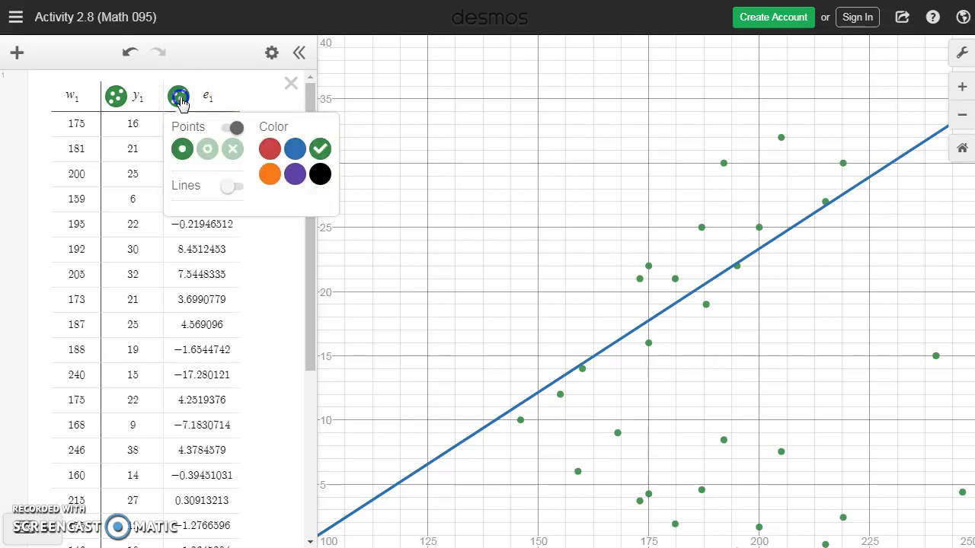
left_click(270, 154)
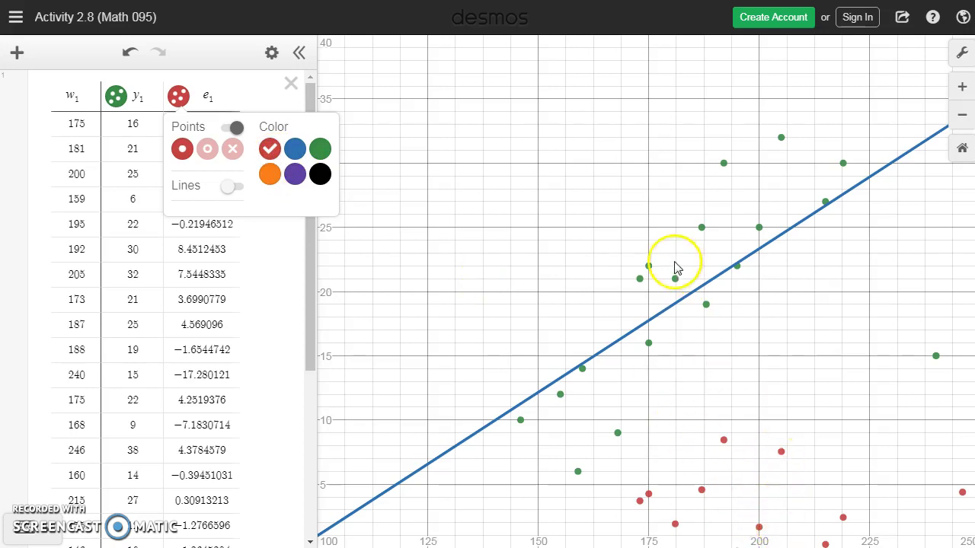
left_click(823, 431)
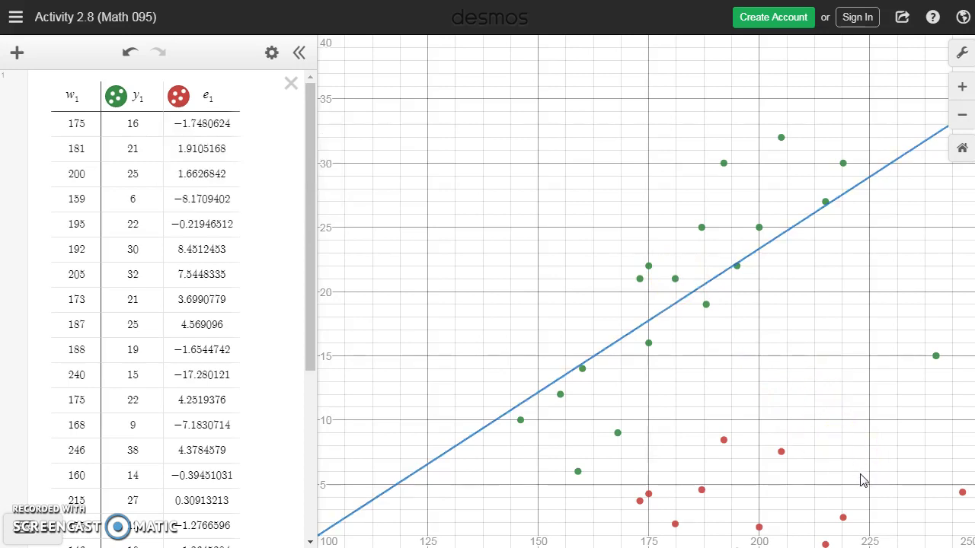
left_click_drag(860, 491, 767, 277)
left_click(766, 273)
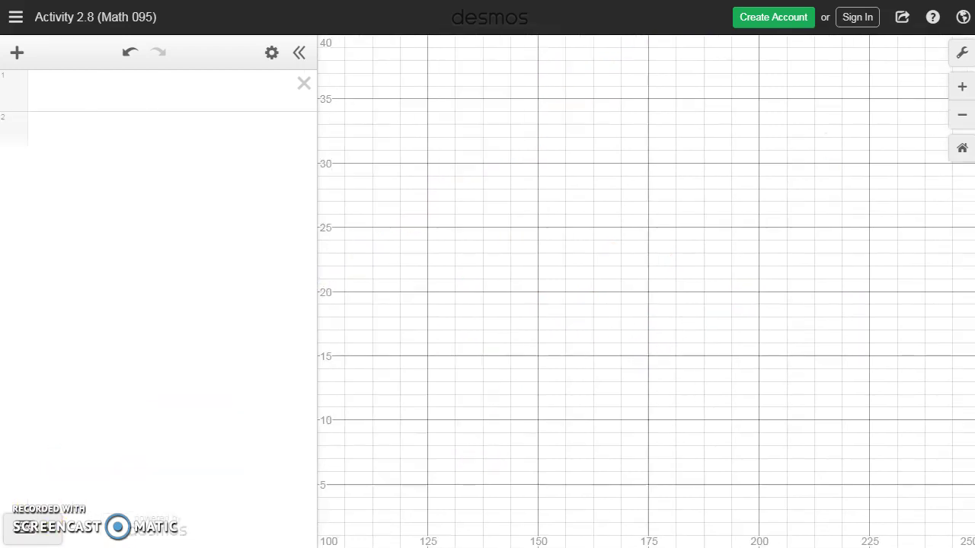
- Switch to the e-book and read Problem 8 about graphing the regression line with the original line
left_click(709, 10)
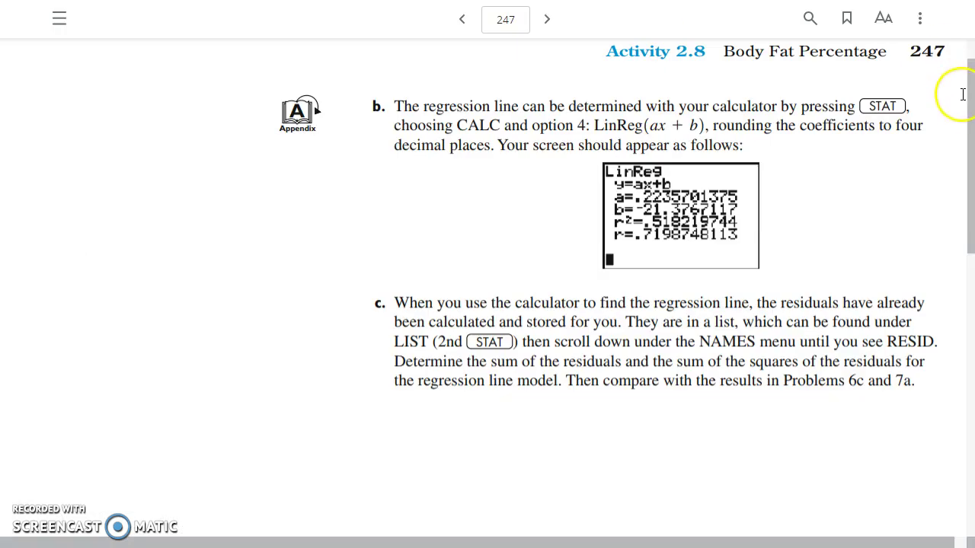
left_click_drag(961, 104, 941, 276)
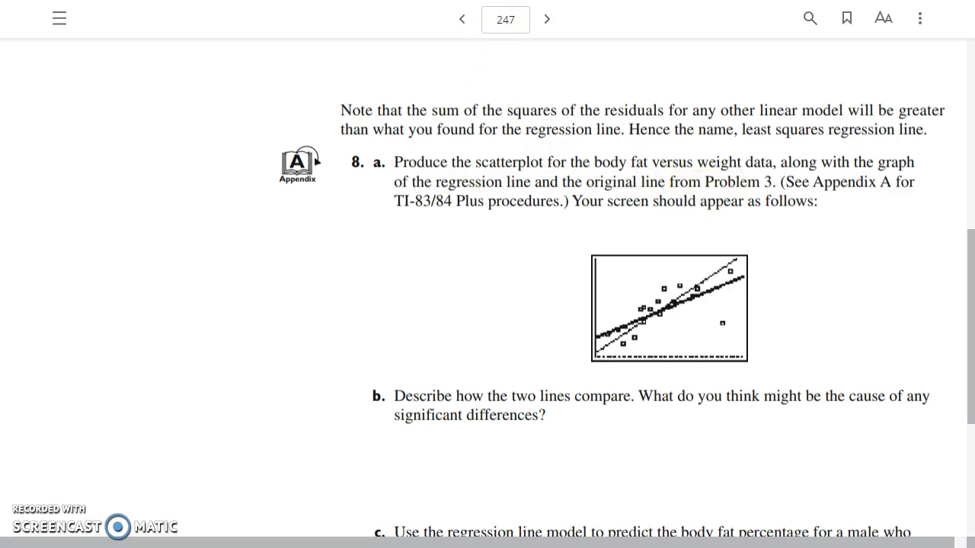
- Switch back to the Desmos graph and hide the red residual points of the e₁ column
key("alt+Tab")
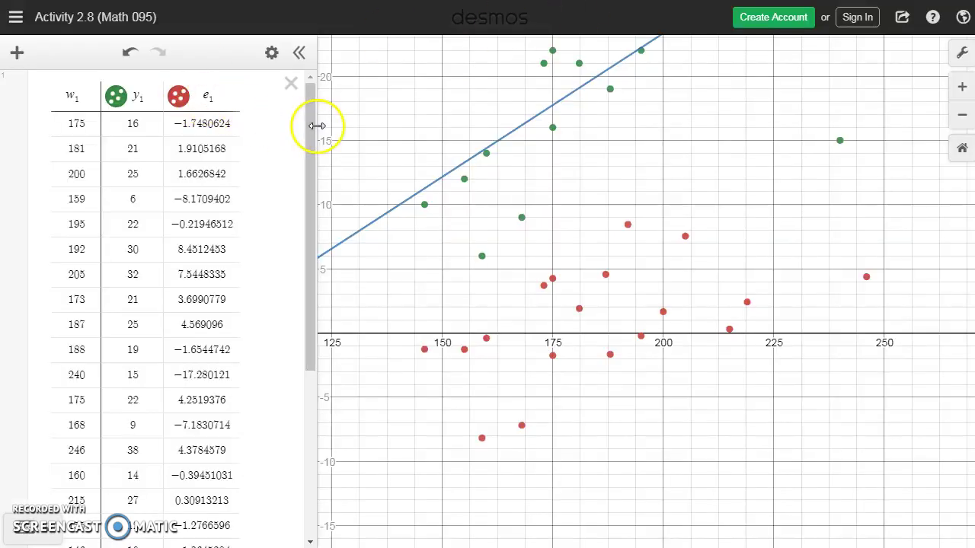
left_click(179, 102)
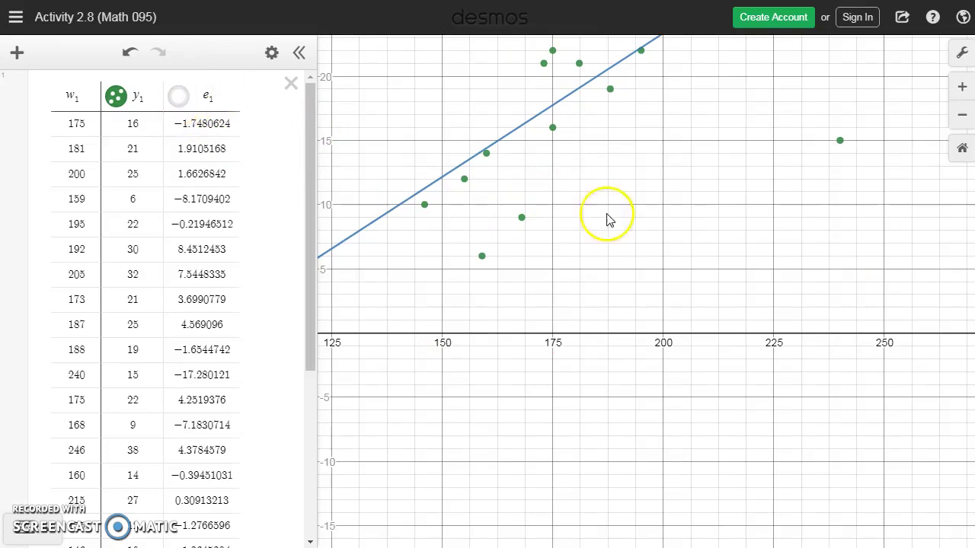
left_click_drag(631, 228, 722, 409)
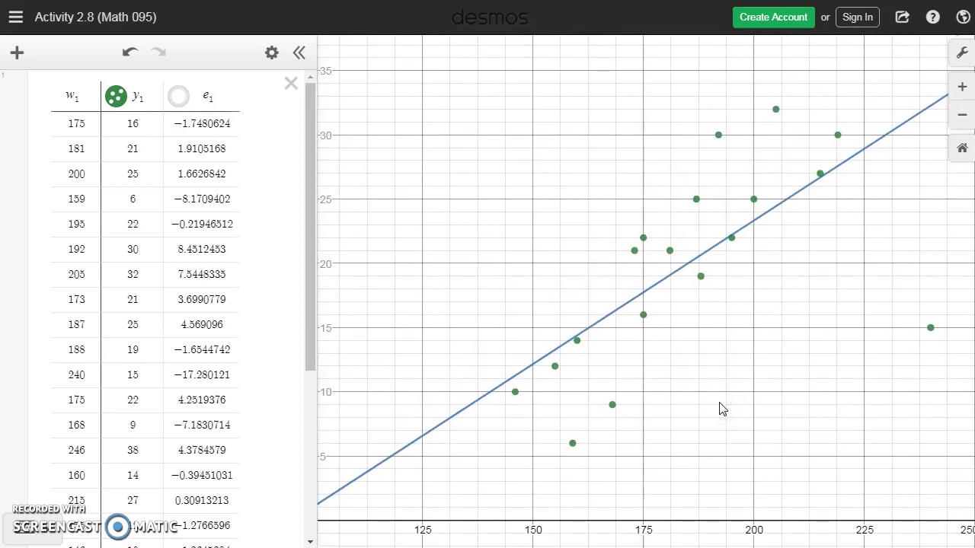
- Graph the original line y = .36w − 47 in a new expression below the regression and give it a dashed style
left_click_drag(311, 210, 308, 389)
left_click_drag(268, 439, 109, 494)
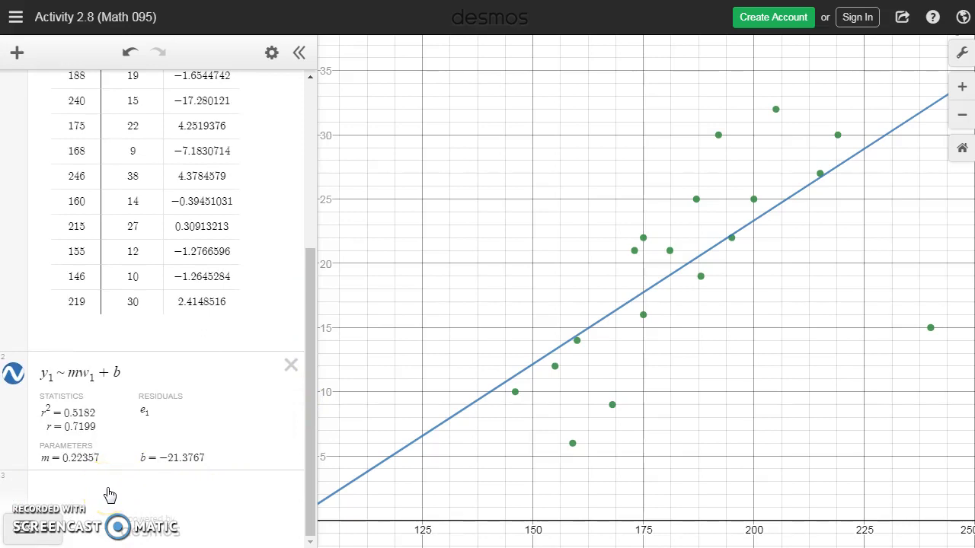
left_click(109, 493)
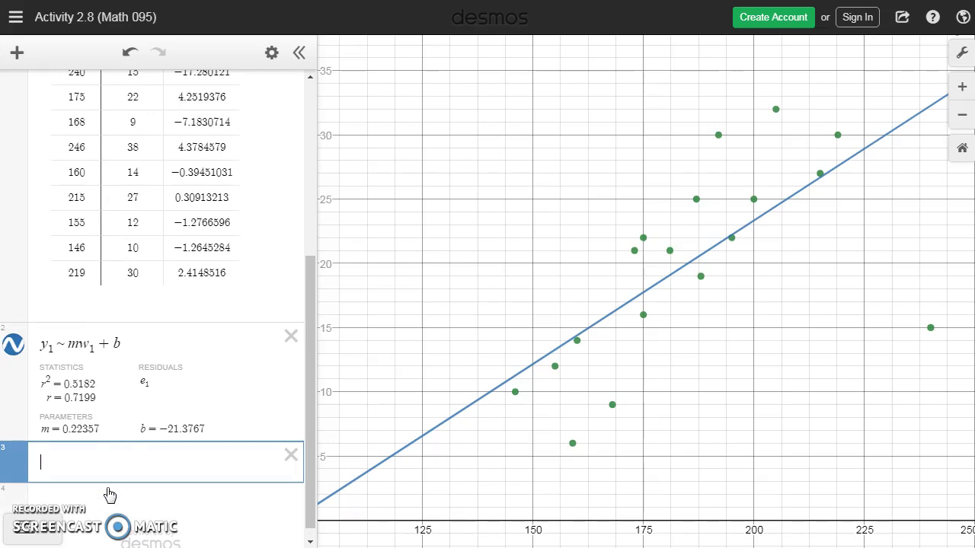
type("y=.36w")
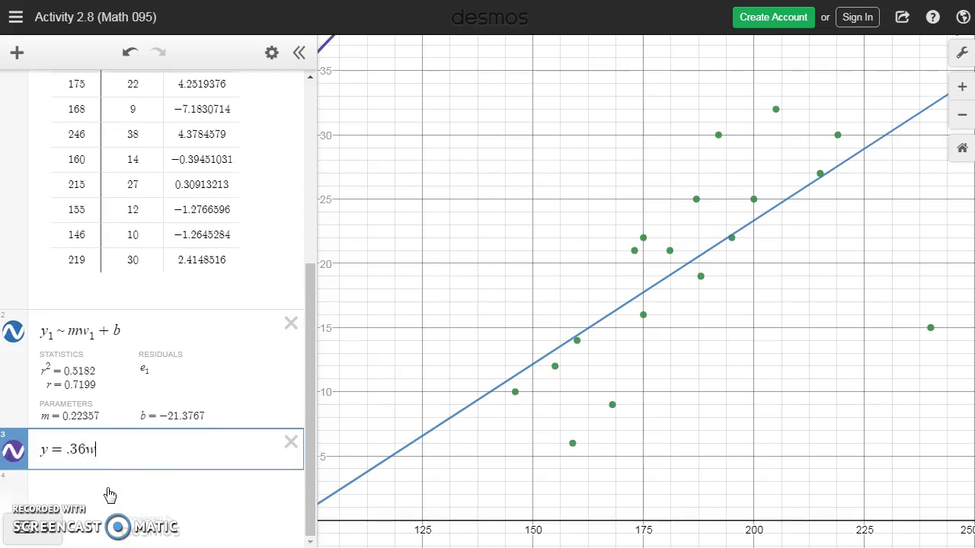
type("-")
type("47")
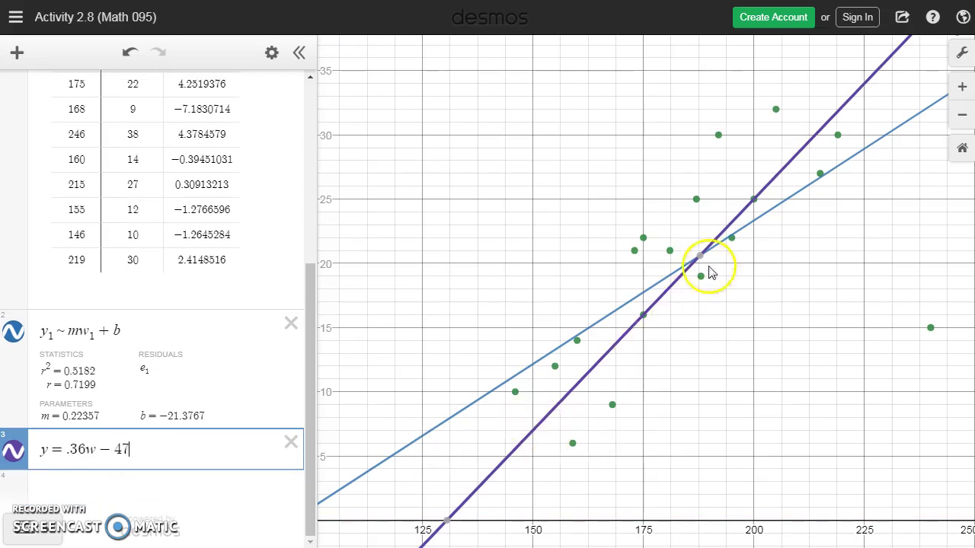
left_click(13, 452)
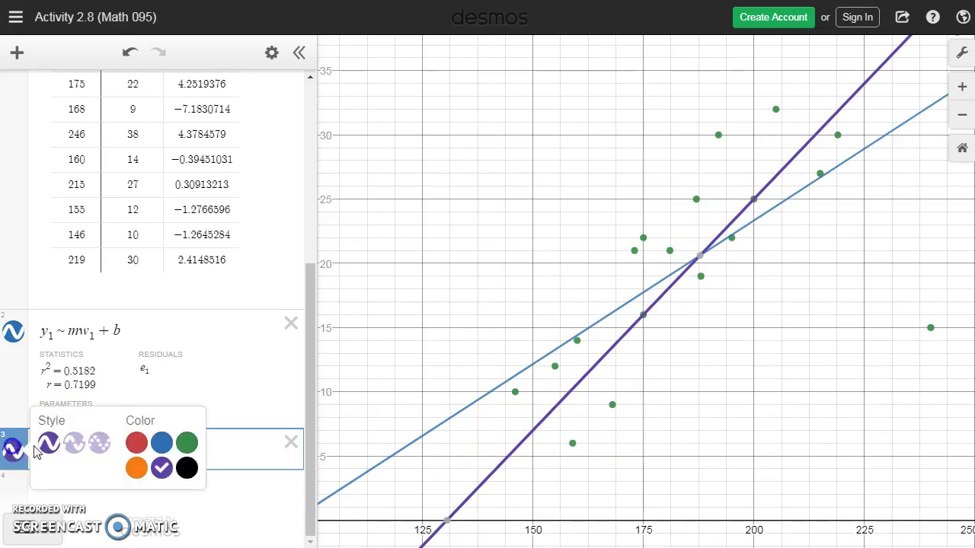
left_click(74, 444)
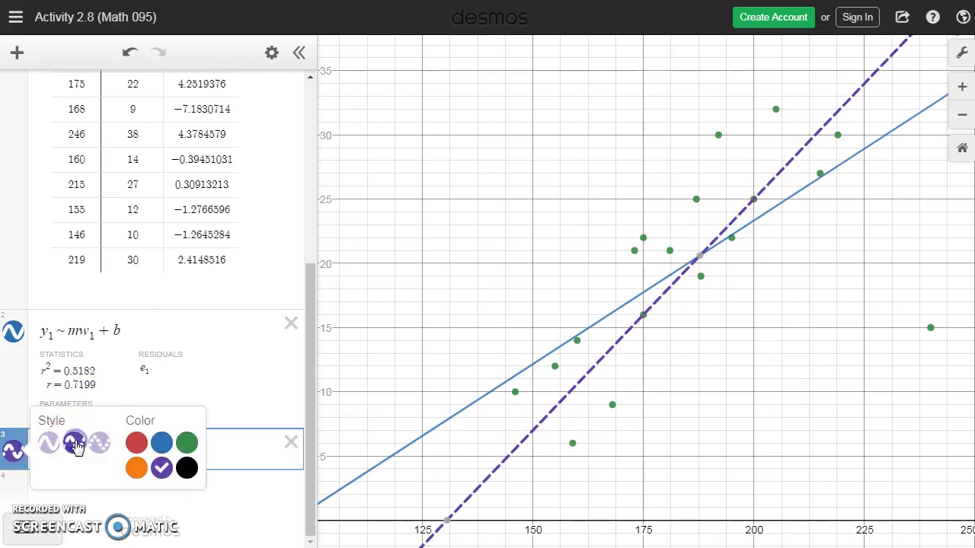
- Switch to the e-book and go to page 249 to read Problem 10 about removing the outlier from the data
left_click(767, 375)
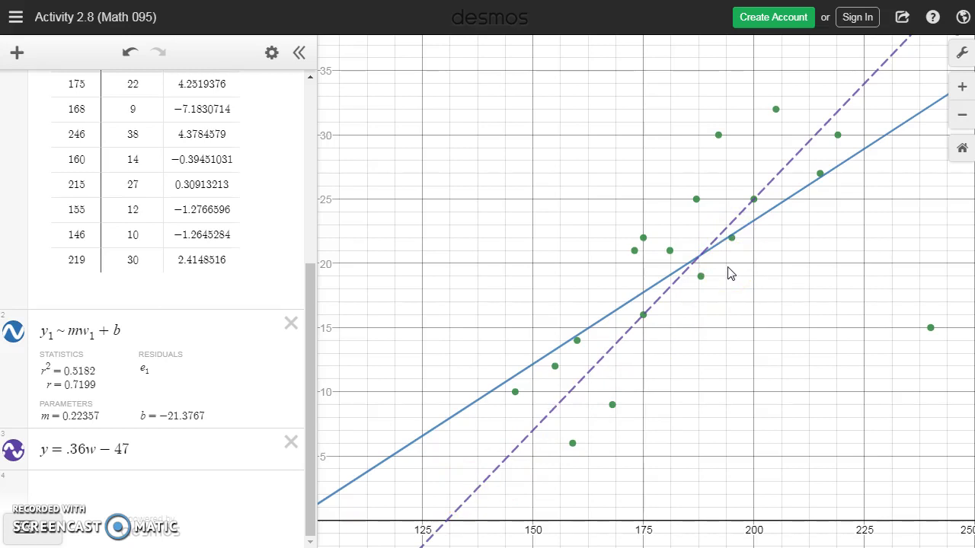
left_click(254, 481)
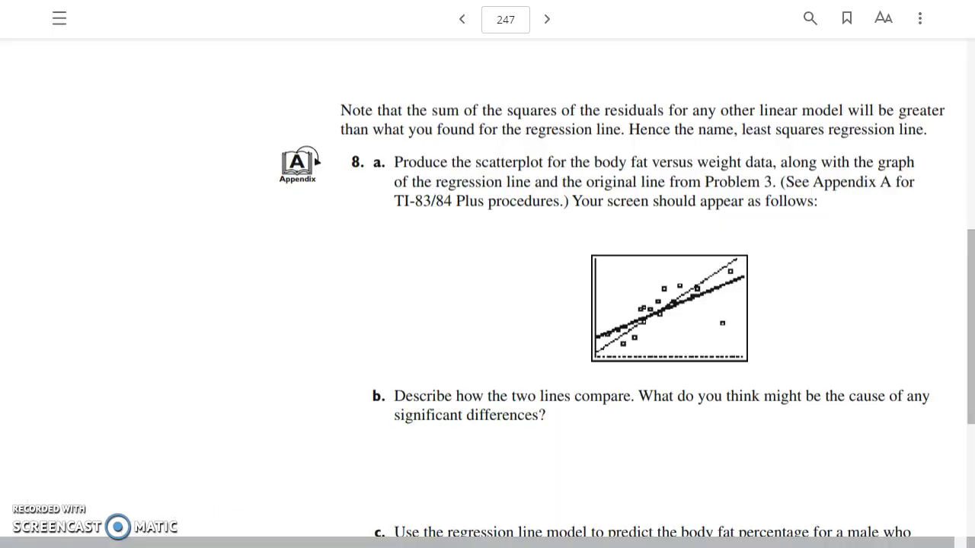
left_click(550, 22)
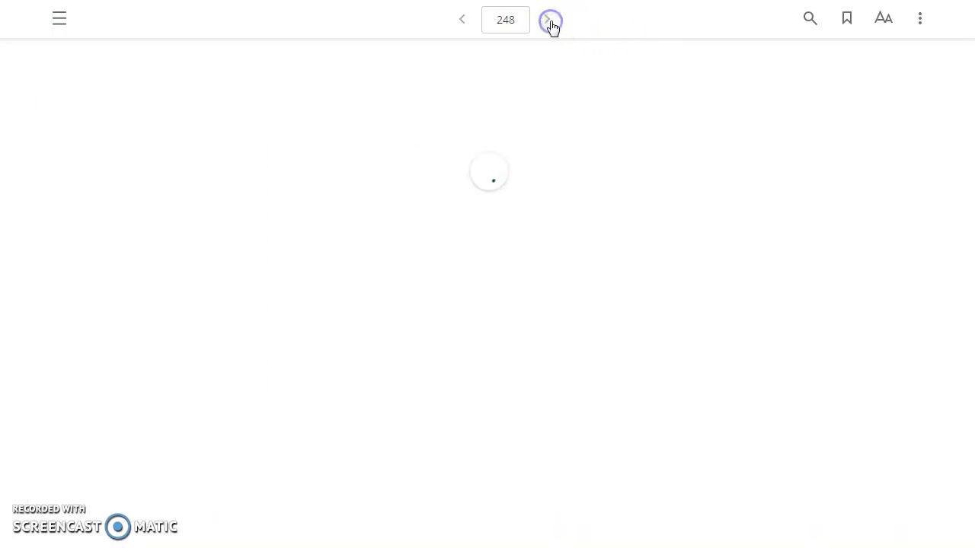
left_click(551, 23)
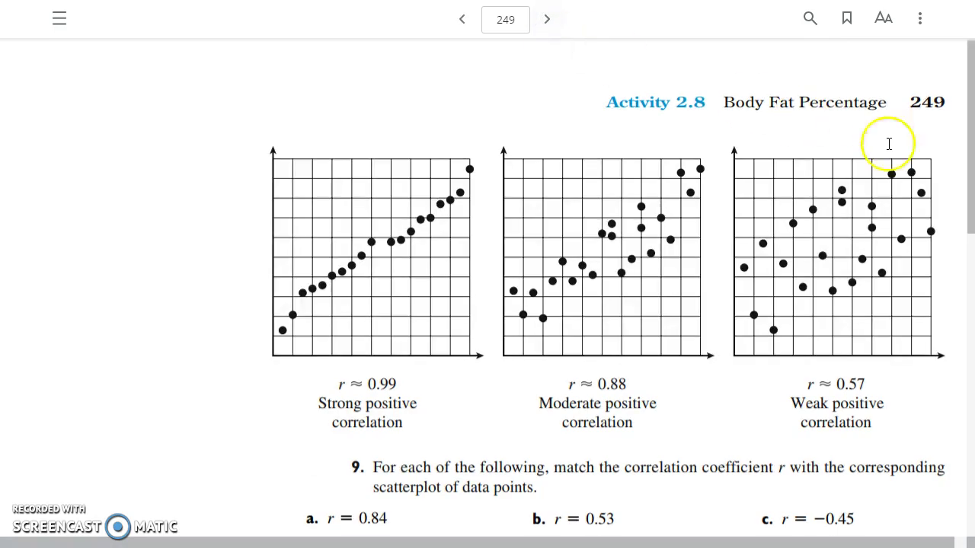
left_click_drag(972, 98, 953, 368)
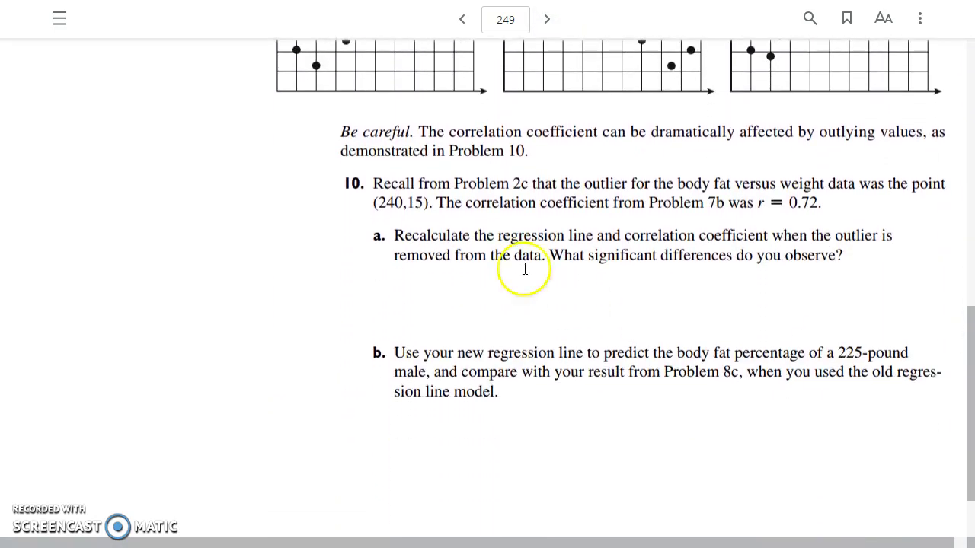
left_click(373, 183)
left_click(387, 211)
left_click_drag(387, 212, 421, 211)
left_click(510, 43)
- Switch back to the Desmos graph and hide the original line y = .36w − 47
key("ctrl+Tab")
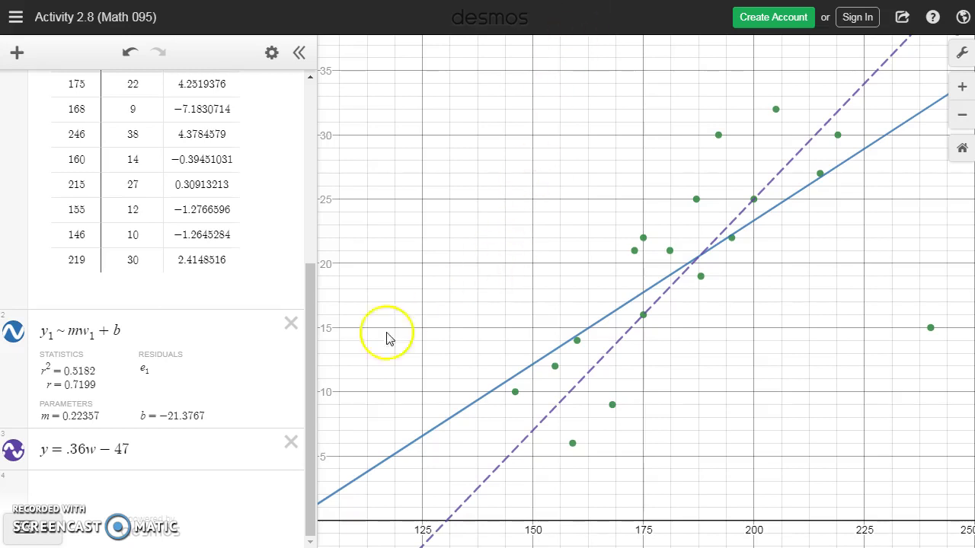
left_click(14, 451)
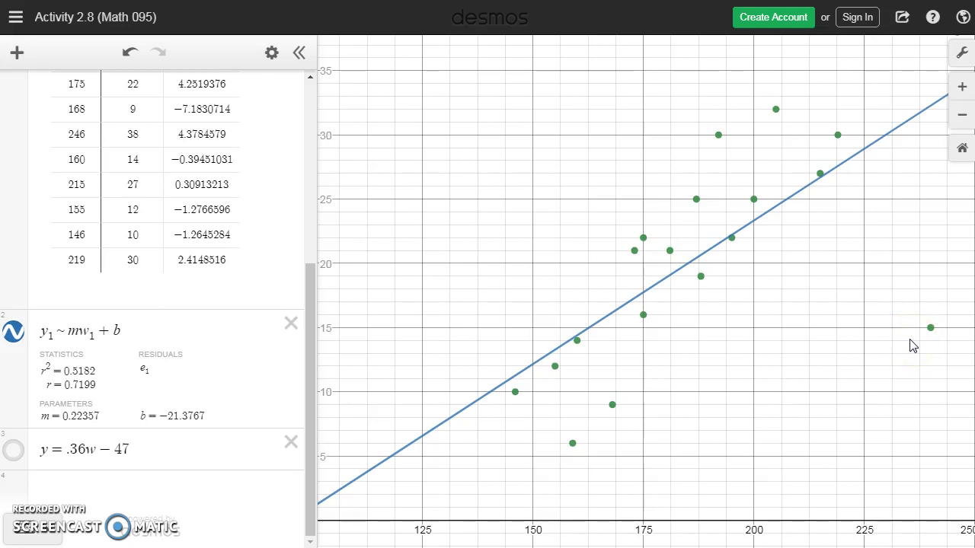
- Inspect the coordinates of the outlier far below the regression line and of two points just below the line
left_click(931, 330)
left_click_drag(931, 331, 908, 364)
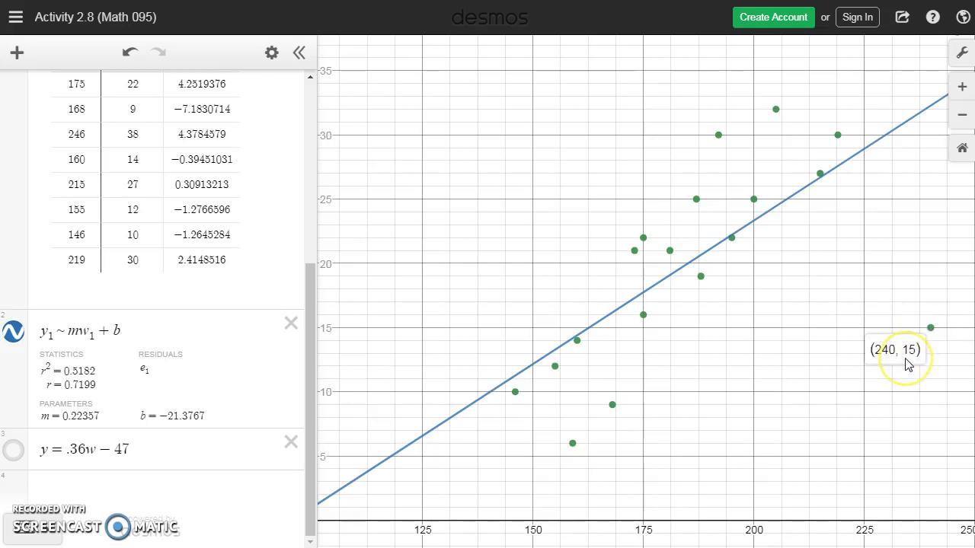
left_click(701, 276)
left_click(643, 315)
left_click(930, 329)
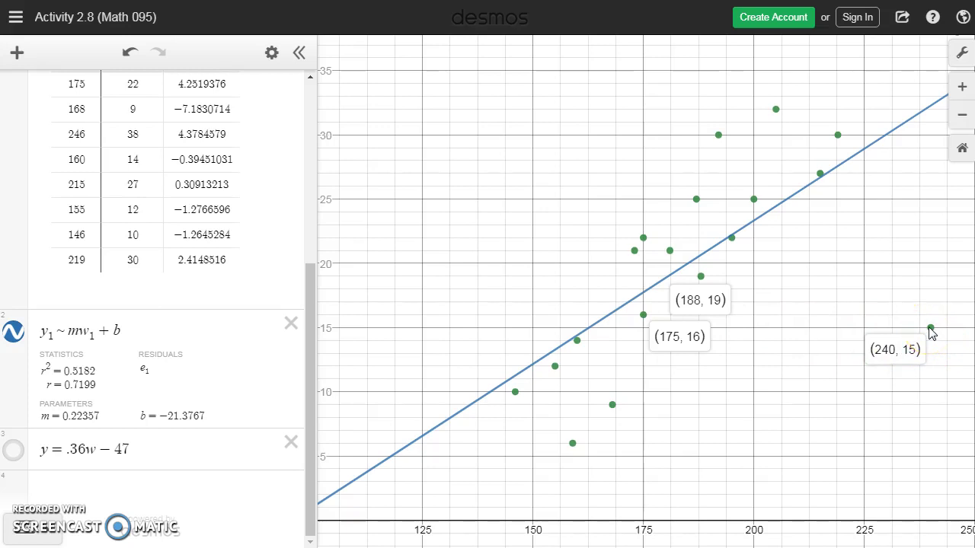
- Clear the outlier's w₁ and y₁ values, 240 and 15, from the data table
scroll(313, 380, "up", 3)
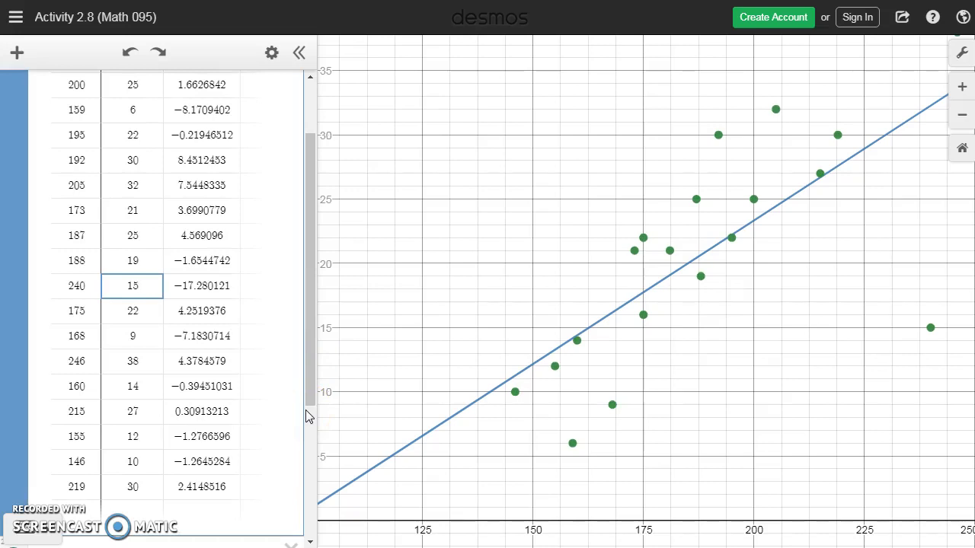
left_click(310, 392)
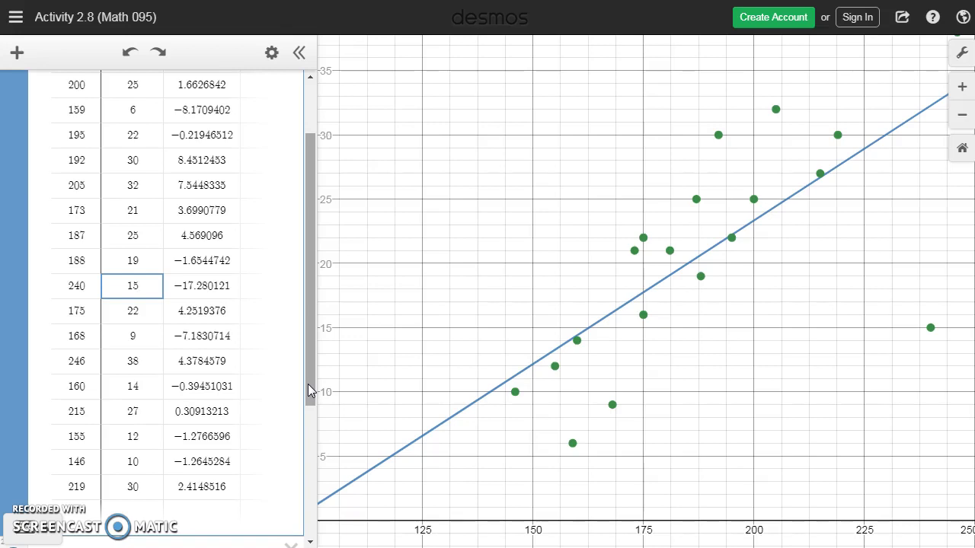
left_click_drag(91, 287, 65, 289)
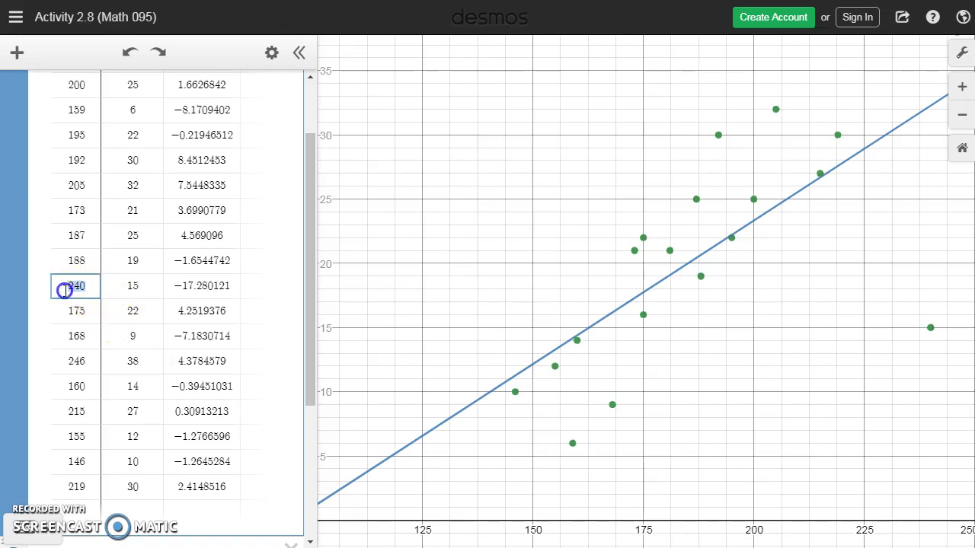
key("BackSpace")
key("Tab")
key("BackSpace")
key("Tab")
key("Tab")
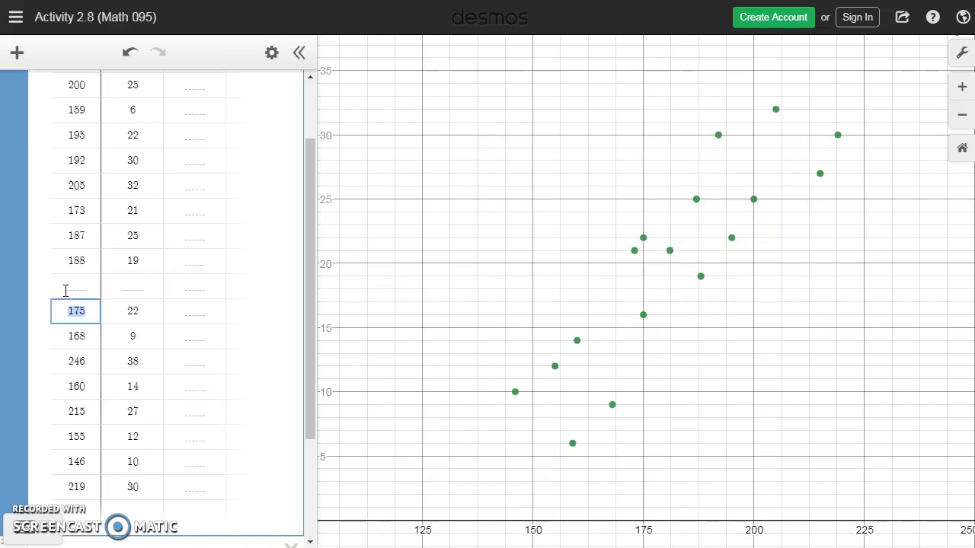
- Restore the outlier in the emptied table row with w₁ = 240 and y₁ = 15
left_click(71, 285)
type("240")
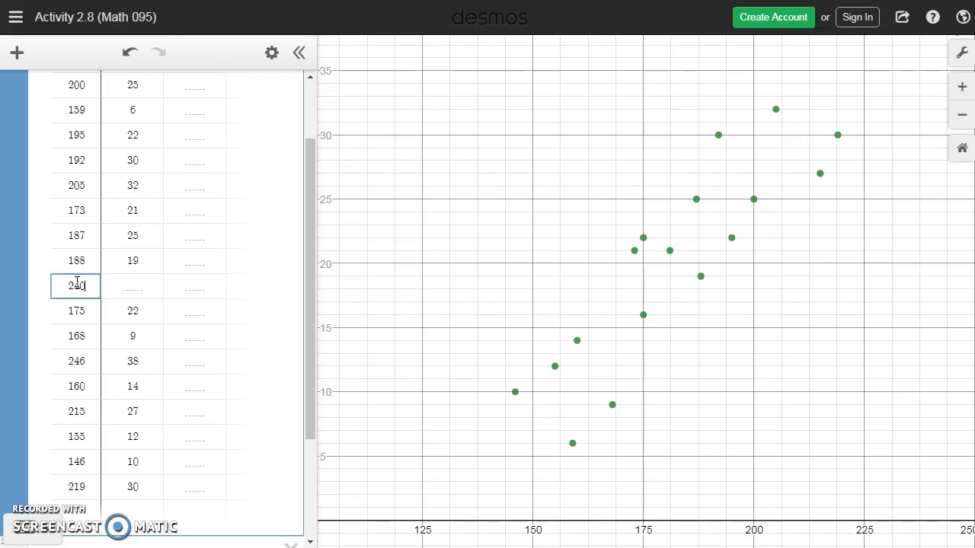
key("Tab")
type("15")
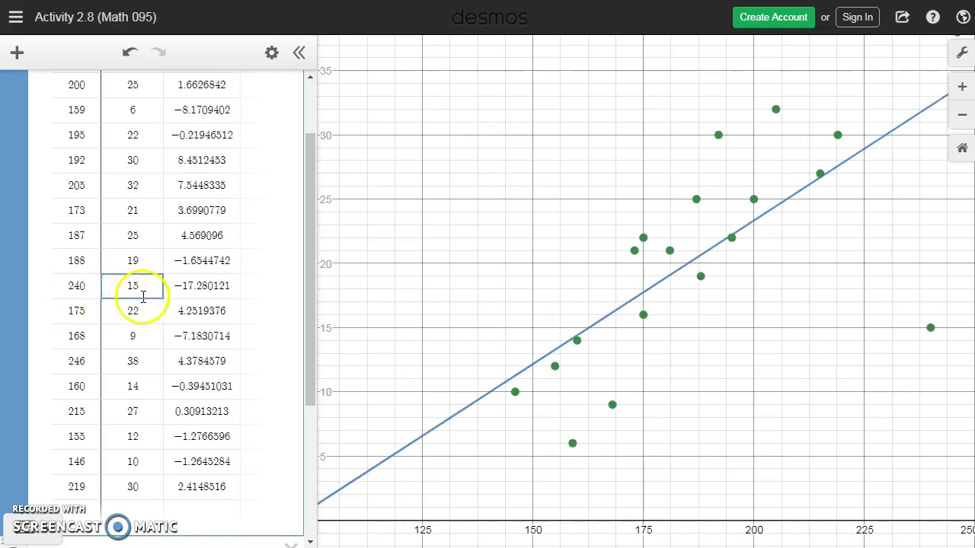
- Make the y₁ data points draggable in both the horizontal and vertical directions
left_click_drag(311, 293, 305, 185)
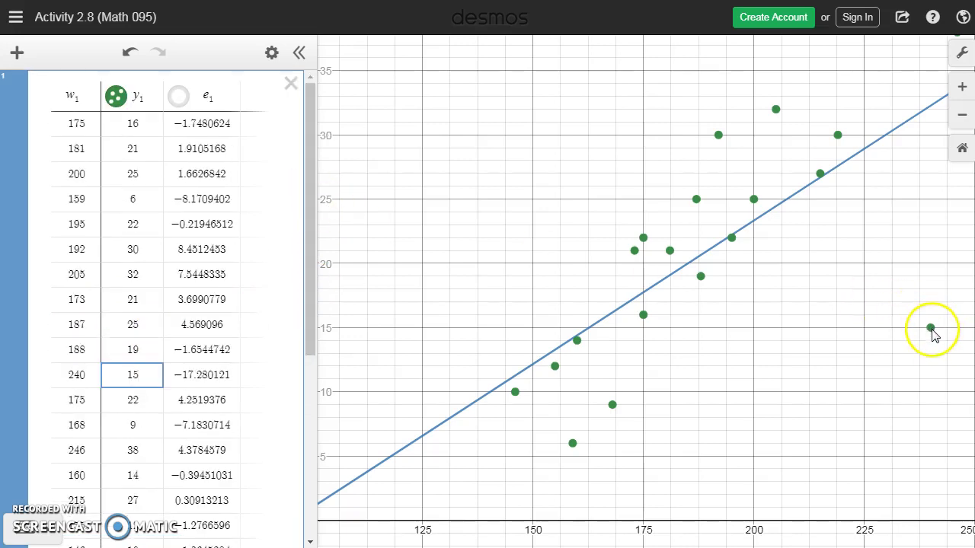
left_click(115, 99)
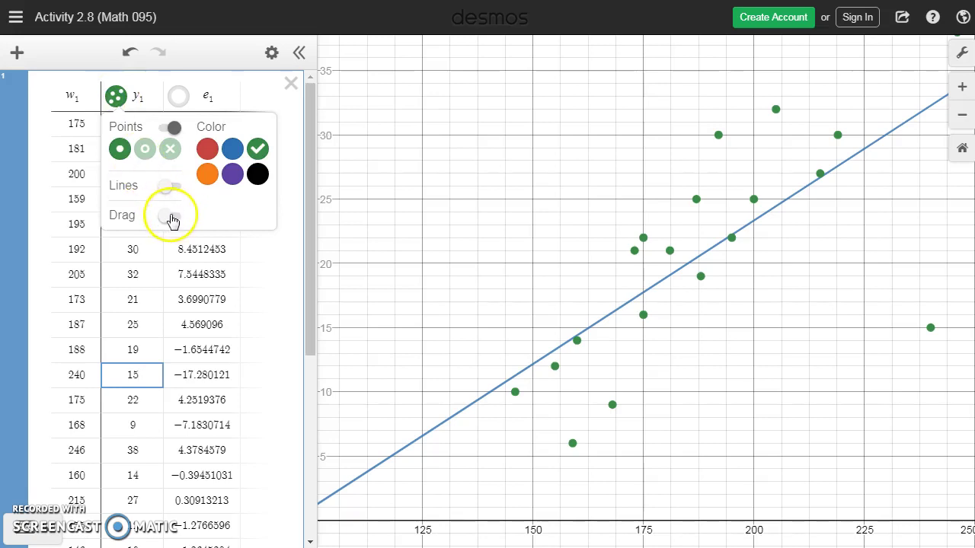
left_click(173, 219)
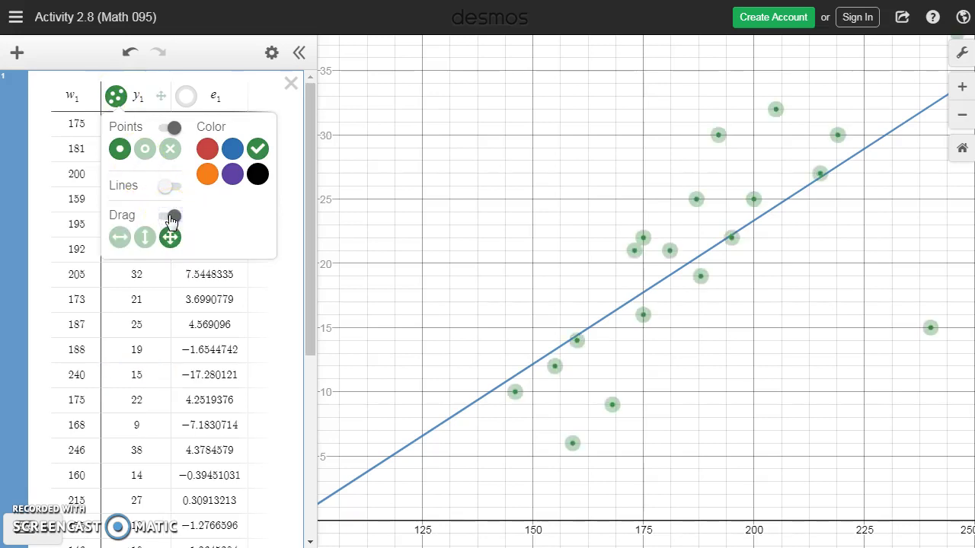
left_click(119, 242)
left_click(170, 237)
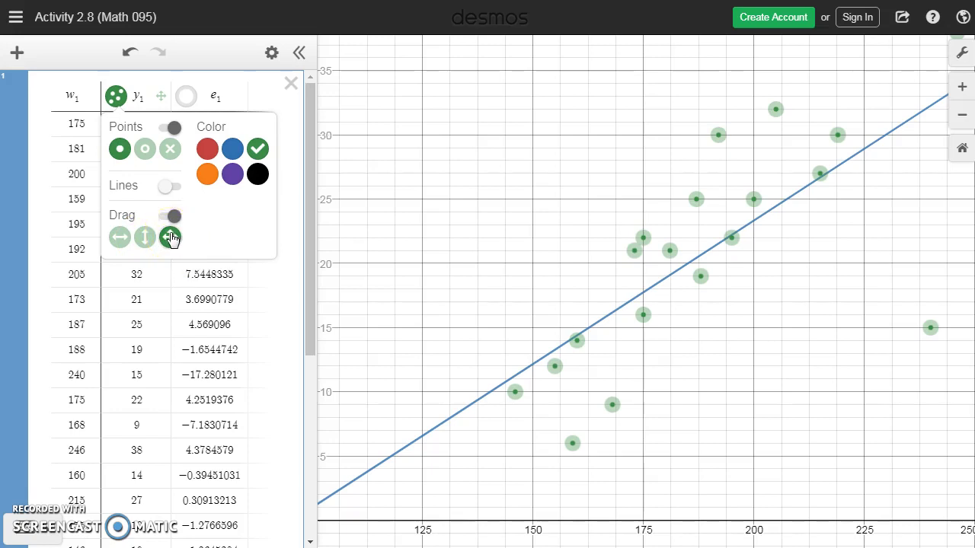
left_click(834, 387)
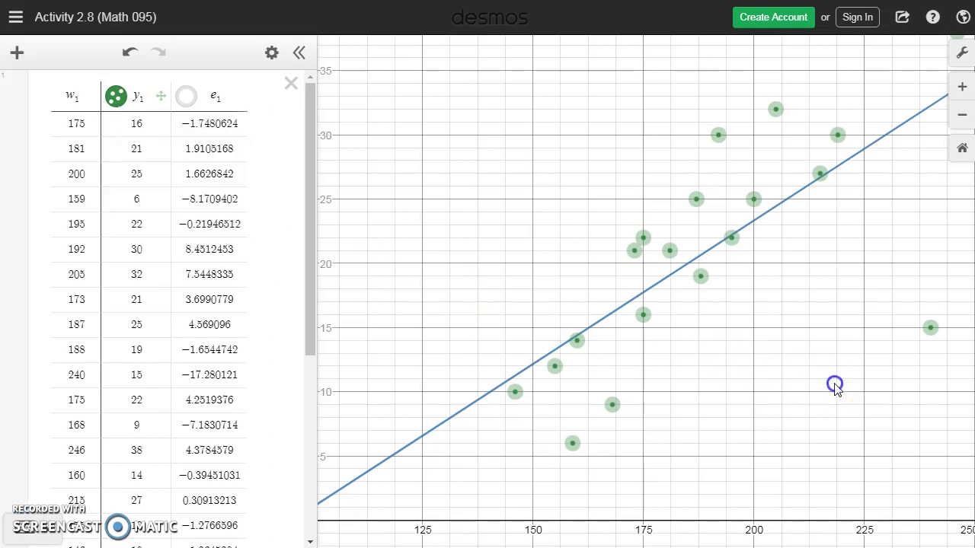
- Move the outlier into the main cluster at about (188.5, 22) and bring up the regression statistics and parameters
left_click(80, 375)
double_click(128, 375)
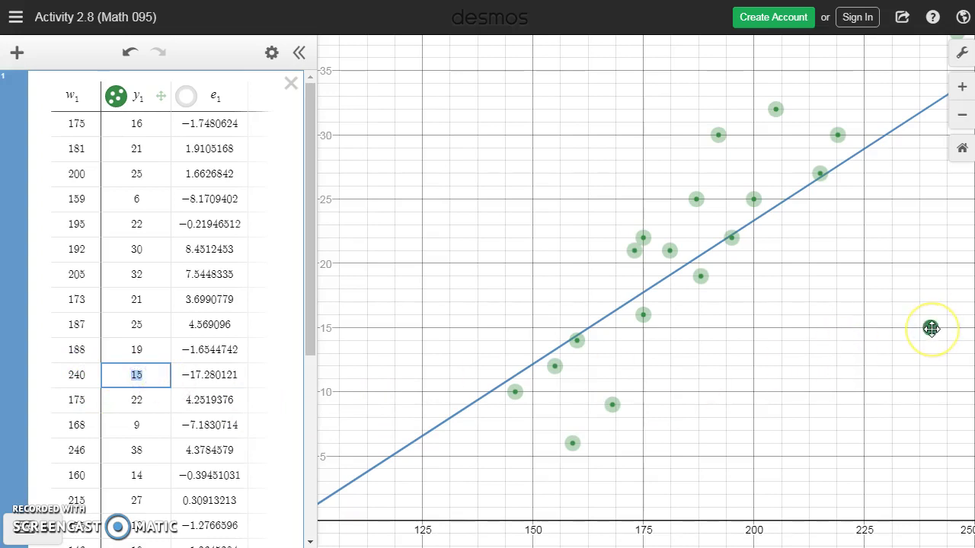
left_click_drag(931, 328, 702, 239)
left_click(810, 316)
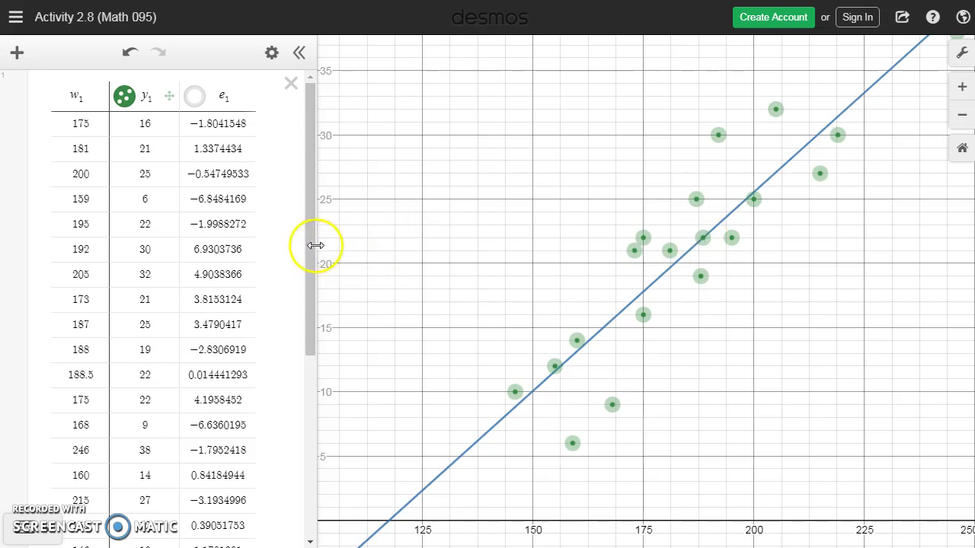
left_click_drag(315, 250, 315, 442)
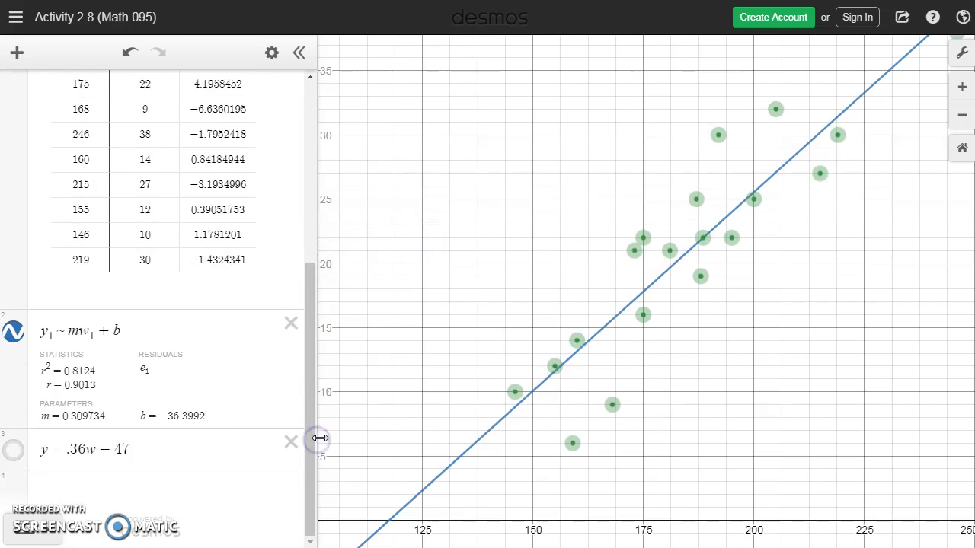